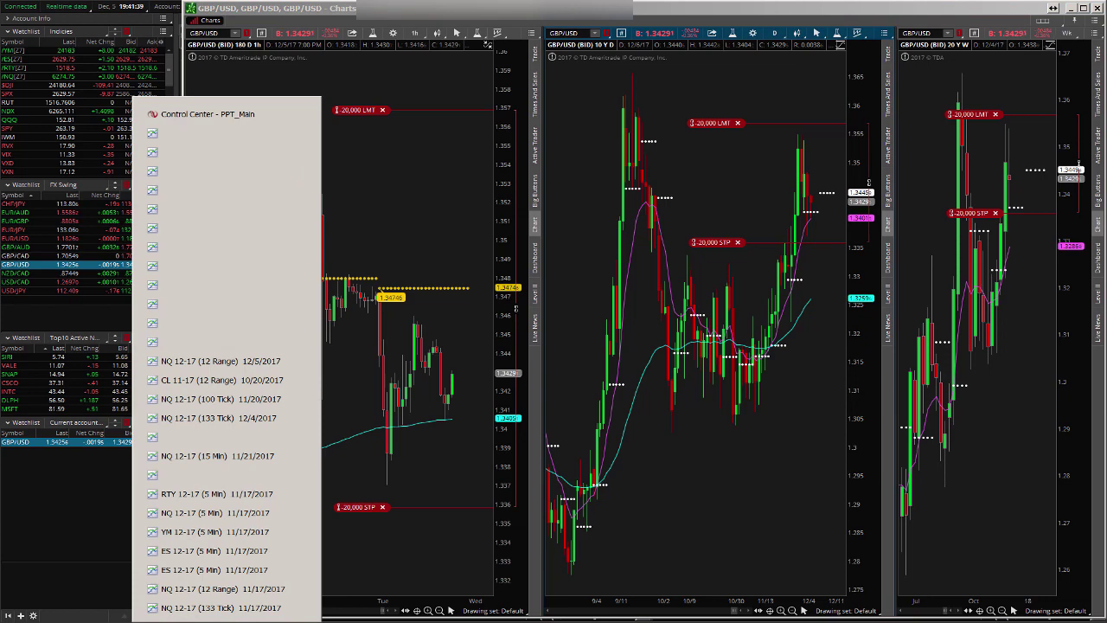
Step: Show the NQ 12-17 12 Range chart in NinjaTrader, then bring up the three-pane /NQ thinkorswim charts
{"action": "left_click", "coordinate": [246, 363]}
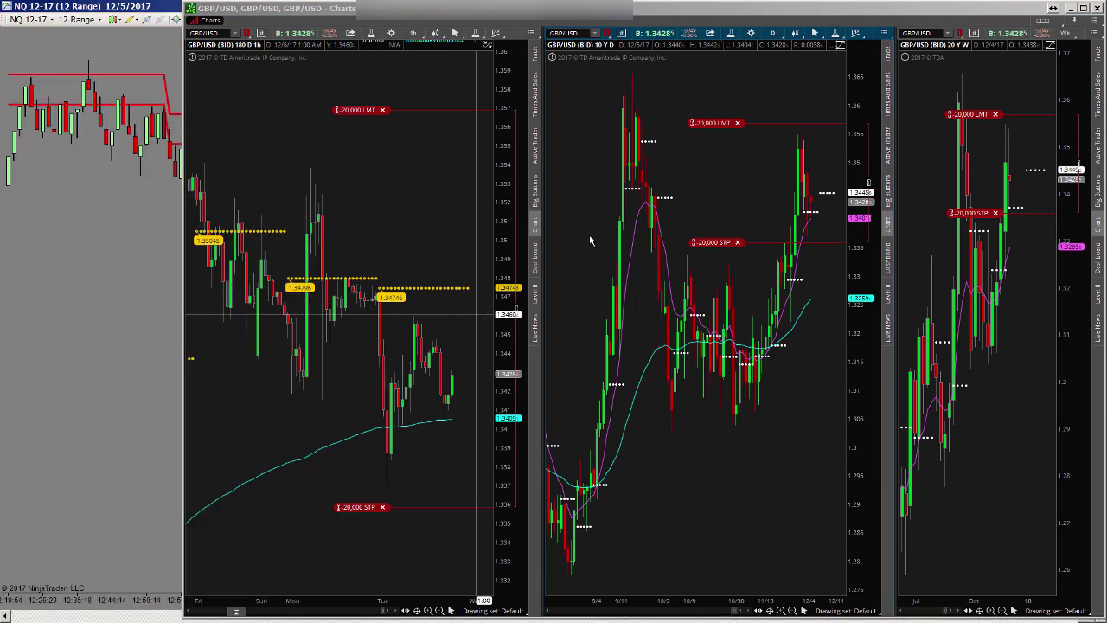
{"action": "left_click", "coordinate": [1072, 12]}
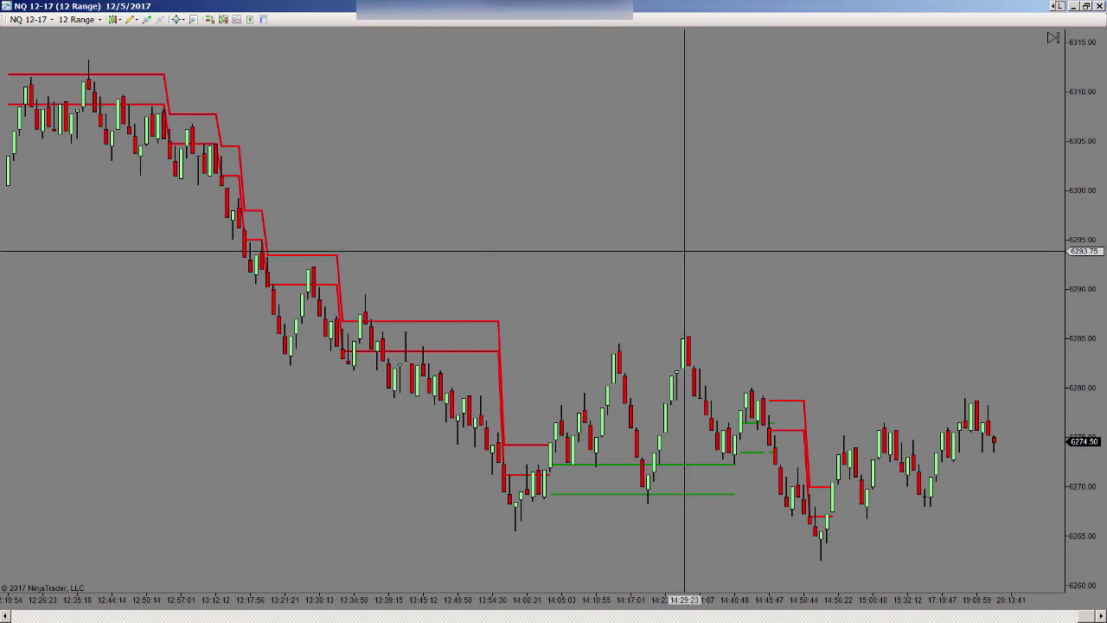
{"action": "left_click", "coordinate": [104, 622]}
{"action": "left_click", "coordinate": [96, 569]}
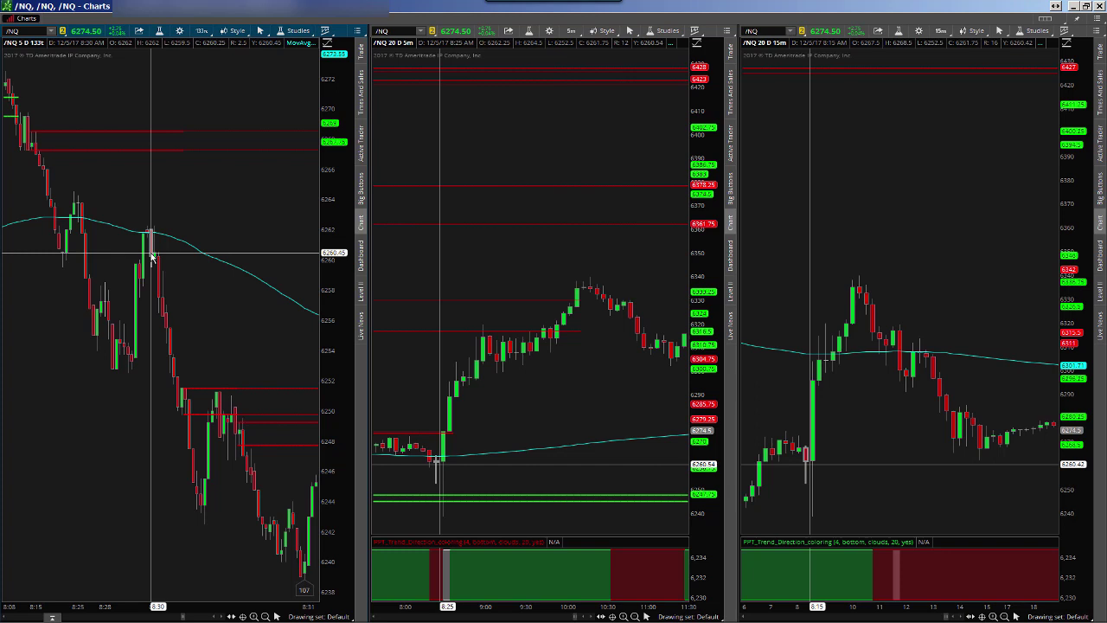
Step: Shift the /NQ 133-tick chart and step it forward bar by bar to about 8:31
{"action": "left_click_drag", "start_coordinate": [155, 268], "coordinate": [193, 318]}
{"action": "scroll", "coordinate": [193, 318], "scroll_direction": "down", "scroll_amount": 3}
{"action": "scroll", "coordinate": [219, 462], "scroll_direction": "down", "scroll_amount": 5}
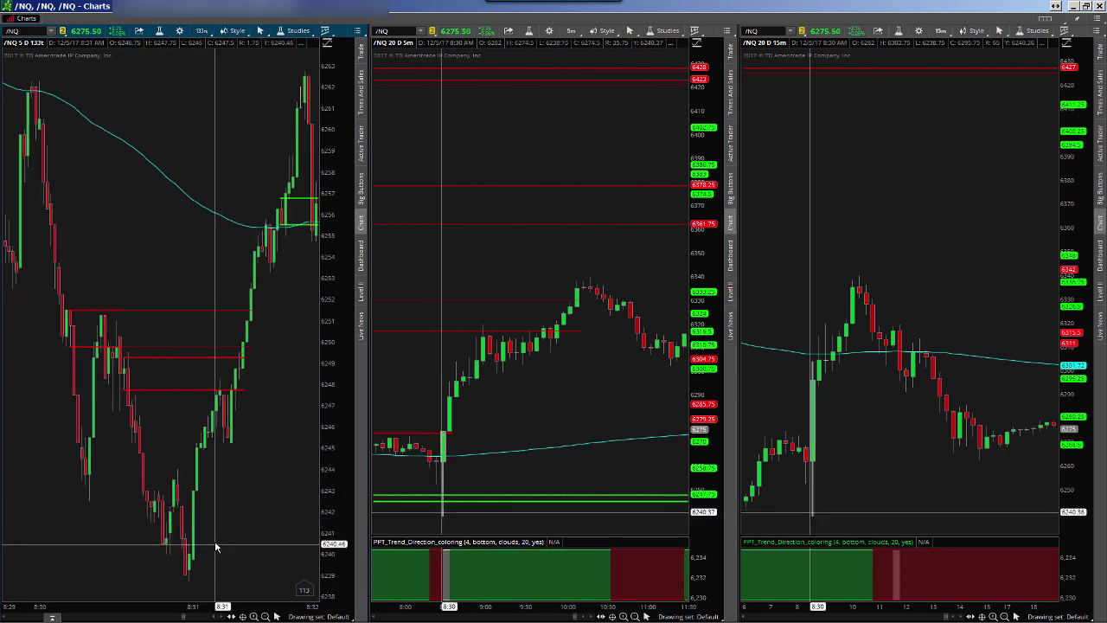
Step: Step the 133-tick chart forward to about 8:41 as price climbs near 6297
{"action": "scroll", "coordinate": [223, 467], "scroll_direction": "down", "scroll_amount": 3}
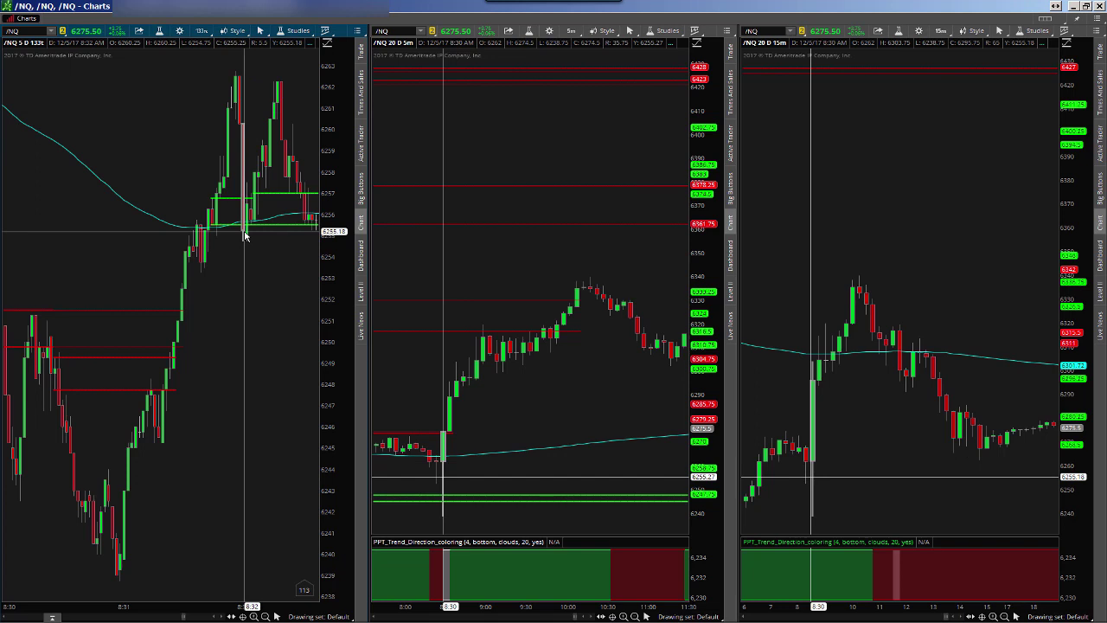
{"action": "scroll", "coordinate": [246, 237], "scroll_direction": "down", "scroll_amount": 5}
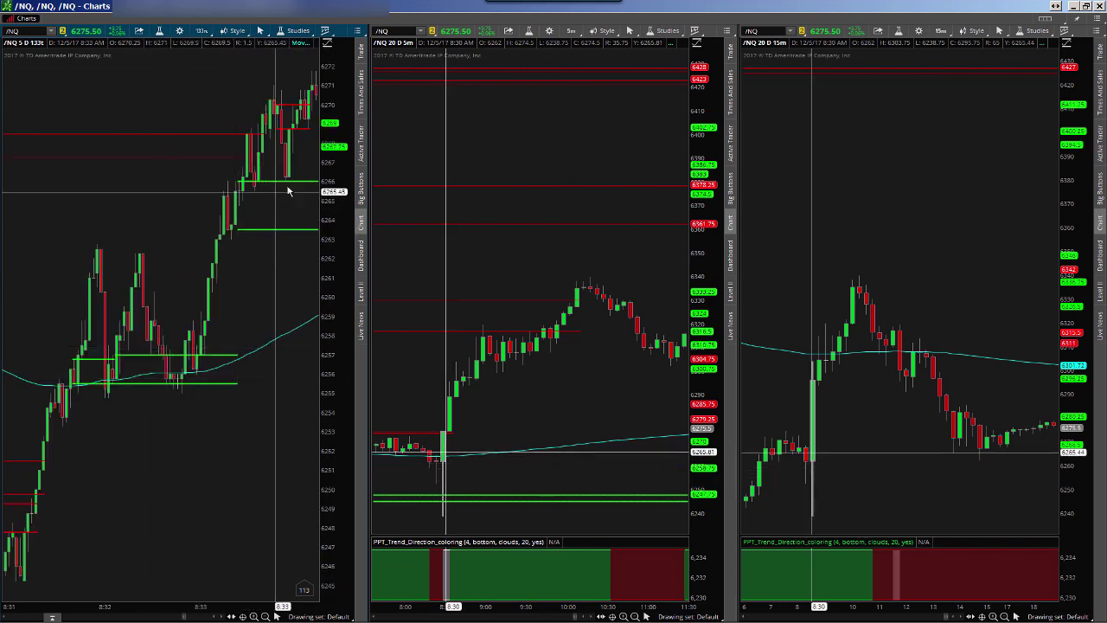
{"action": "scroll", "coordinate": [253, 186], "scroll_direction": "down", "scroll_amount": 3}
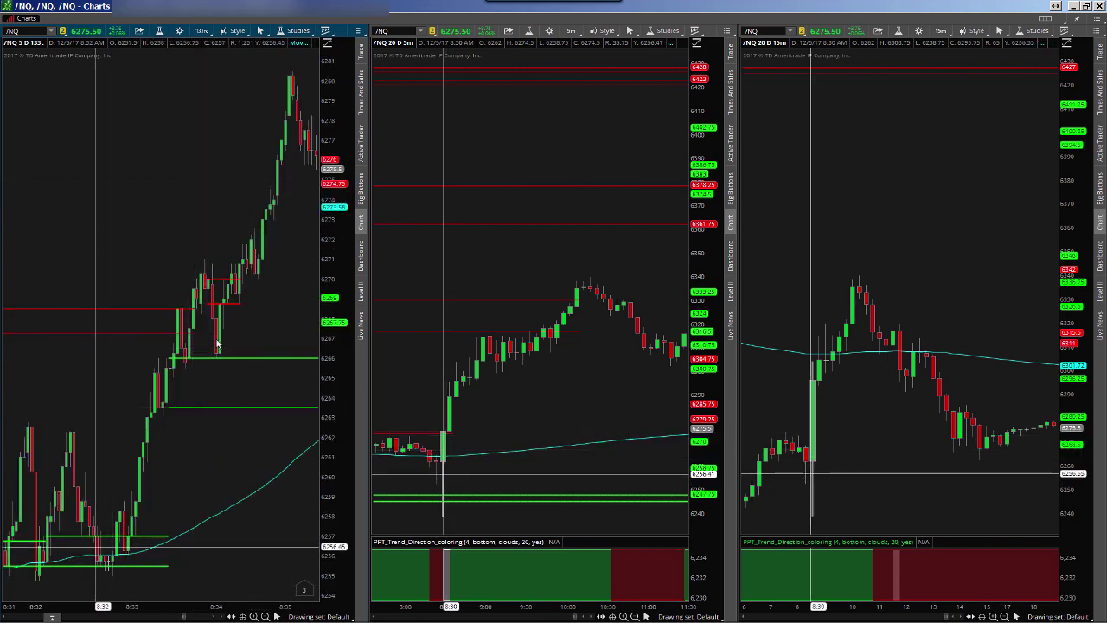
{"action": "scroll", "coordinate": [209, 354], "scroll_direction": "down", "scroll_amount": 3}
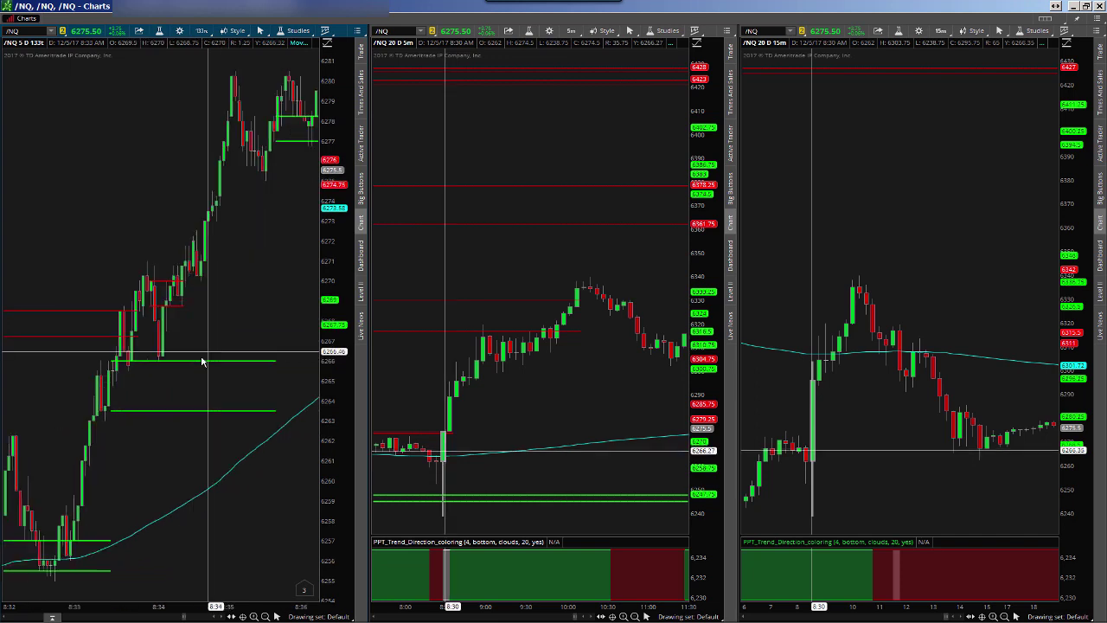
{"action": "scroll", "coordinate": [208, 338], "scroll_direction": "down", "scroll_amount": 1}
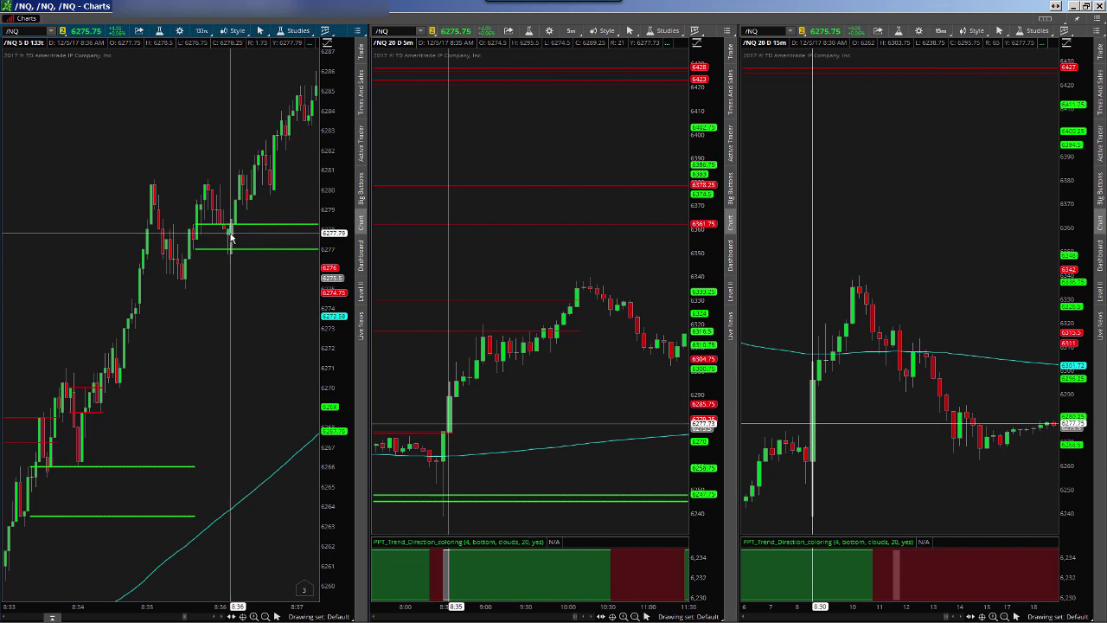
{"action": "scroll", "coordinate": [229, 242], "scroll_direction": "down", "scroll_amount": 3}
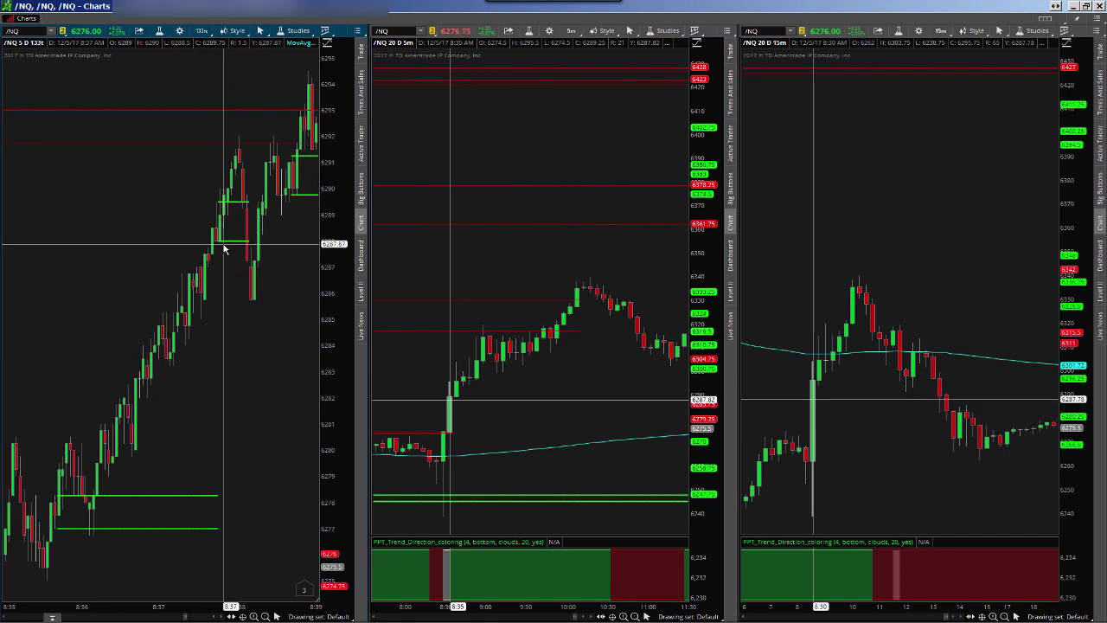
{"action": "scroll", "coordinate": [223, 249], "scroll_direction": "down", "scroll_amount": 1}
{"action": "scroll", "coordinate": [223, 247], "scroll_direction": "down", "scroll_amount": 3}
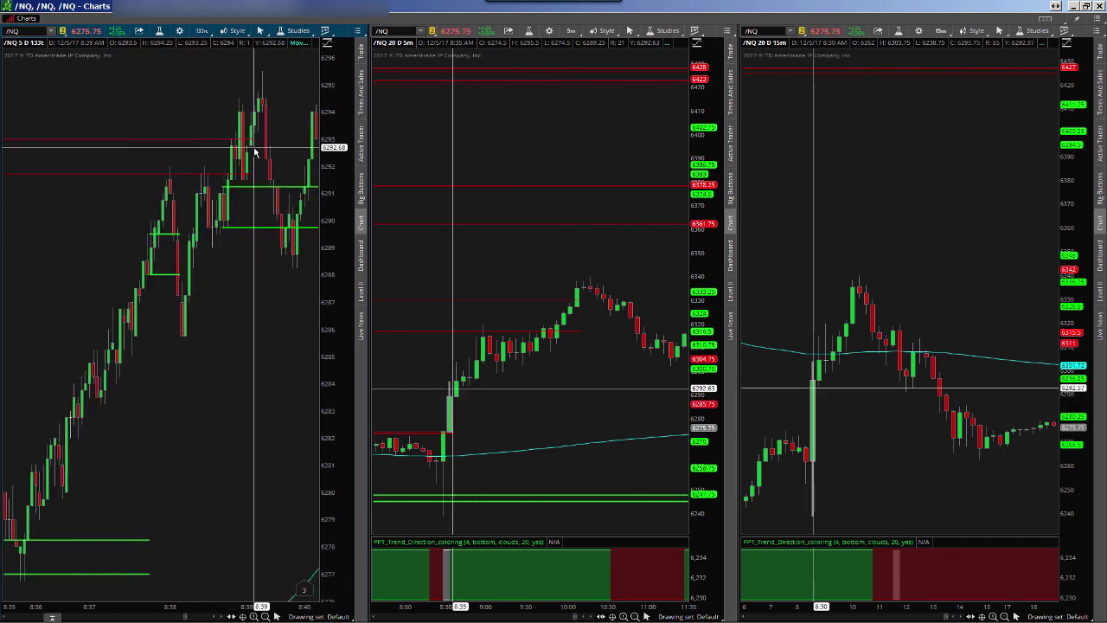
{"action": "scroll", "coordinate": [251, 155], "scroll_direction": "down", "scroll_amount": 3}
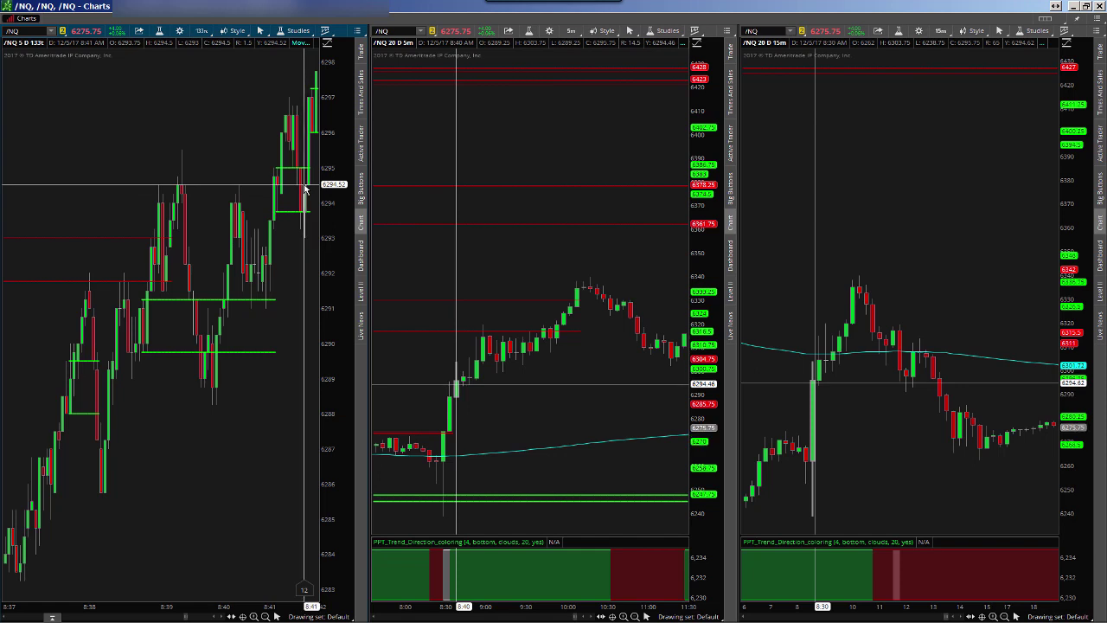
Step: Advance the 133-tick /NQ chart bar by bar from about 8:47 to about 9:07
{"action": "scroll", "coordinate": [304, 187], "scroll_direction": "down", "scroll_amount": 5}
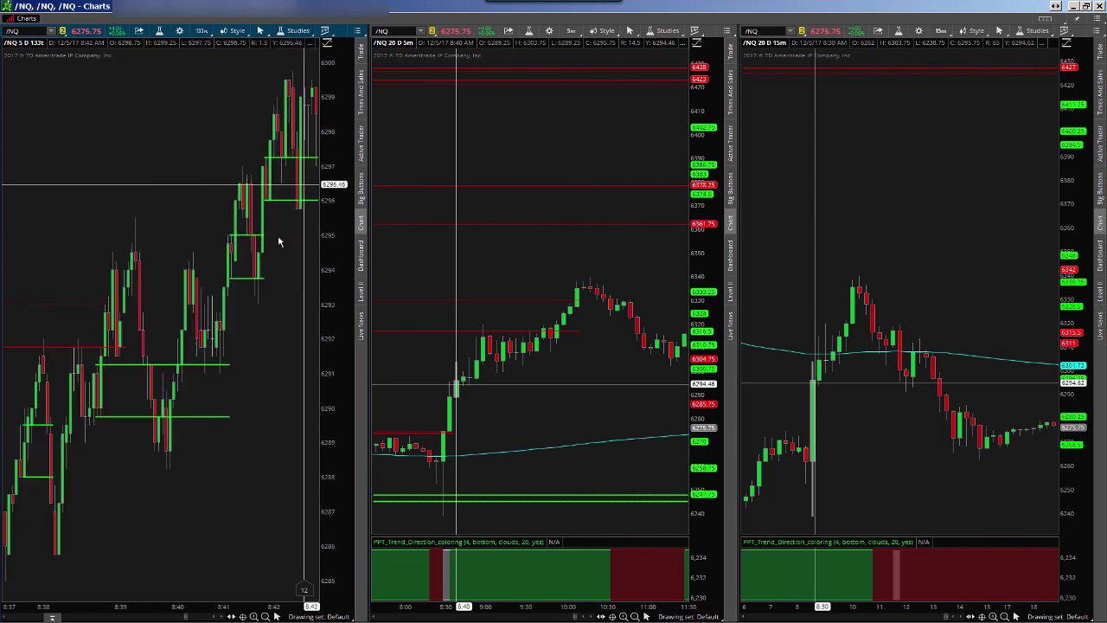
{"action": "scroll", "coordinate": [273, 155], "scroll_direction": "down", "scroll_amount": 5}
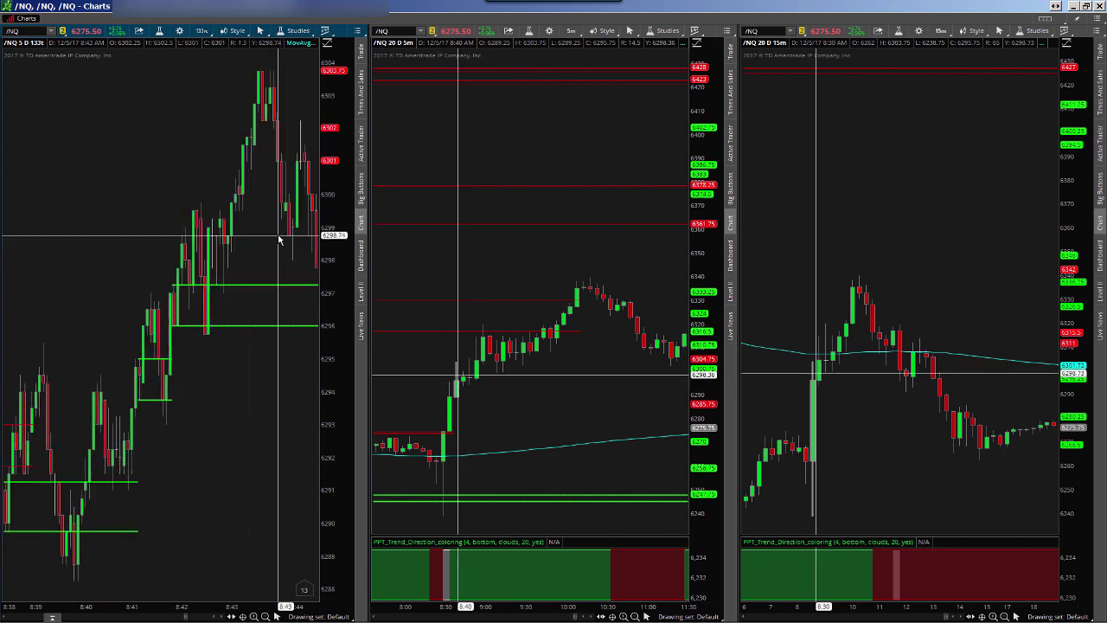
{"action": "scroll", "coordinate": [266, 75], "scroll_direction": "down", "scroll_amount": 4}
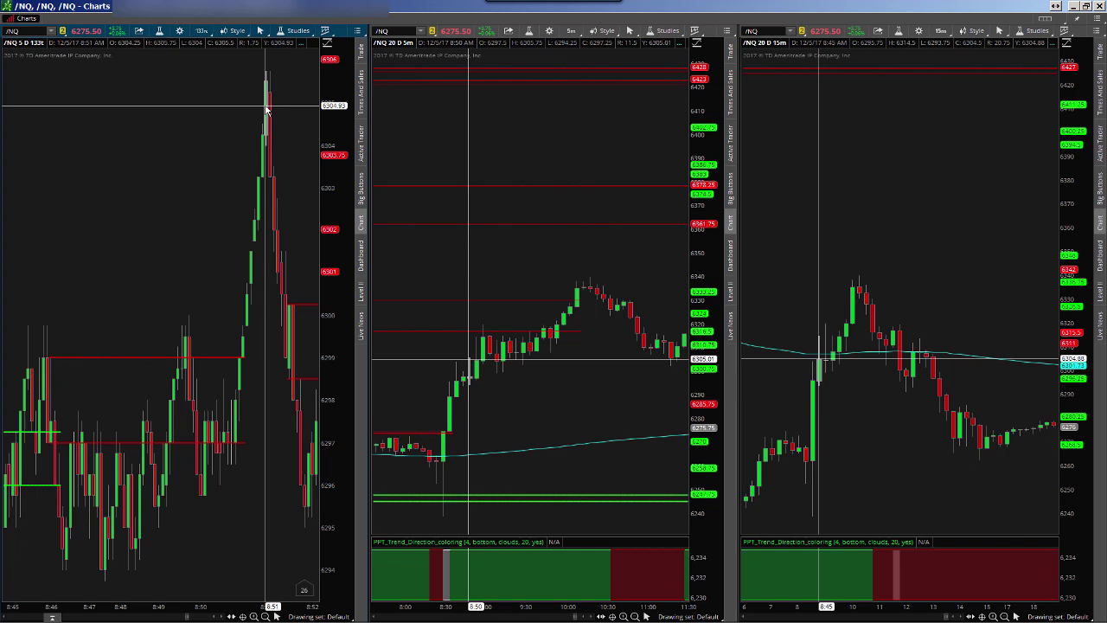
{"action": "scroll", "coordinate": [257, 119], "scroll_direction": "down", "scroll_amount": 5}
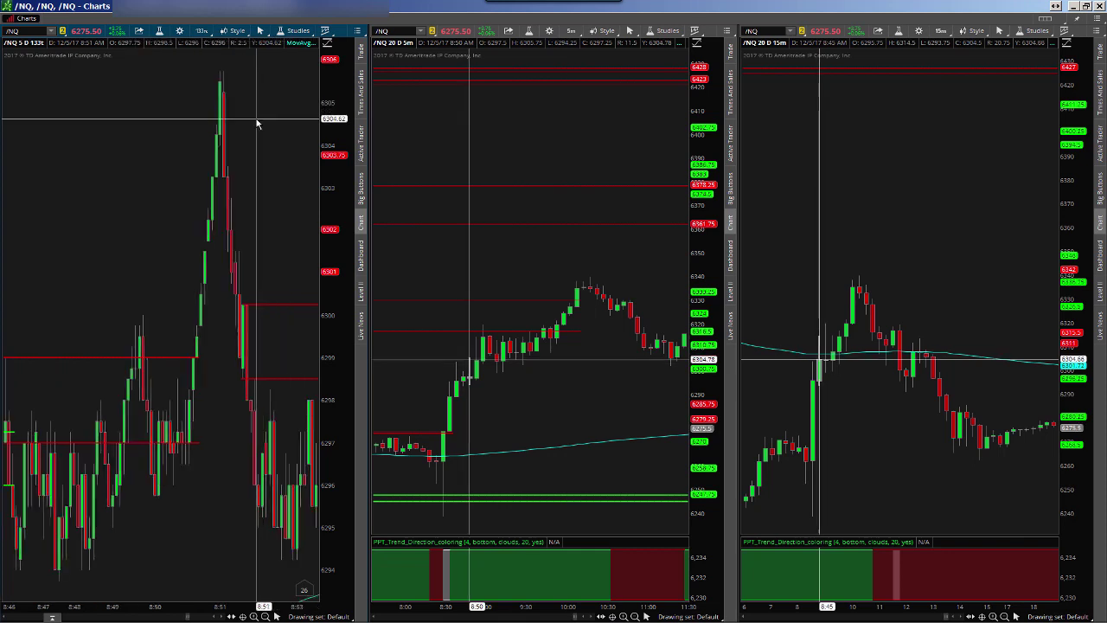
{"action": "scroll", "coordinate": [235, 405], "scroll_direction": "down", "scroll_amount": 3}
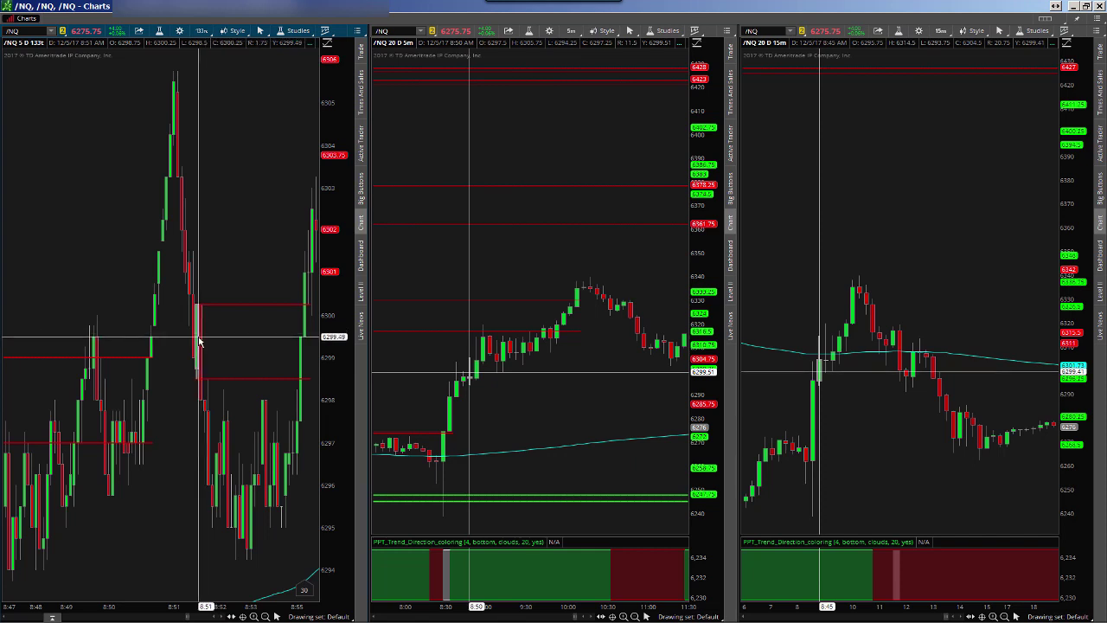
{"action": "scroll", "coordinate": [210, 365], "scroll_direction": "down", "scroll_amount": 5}
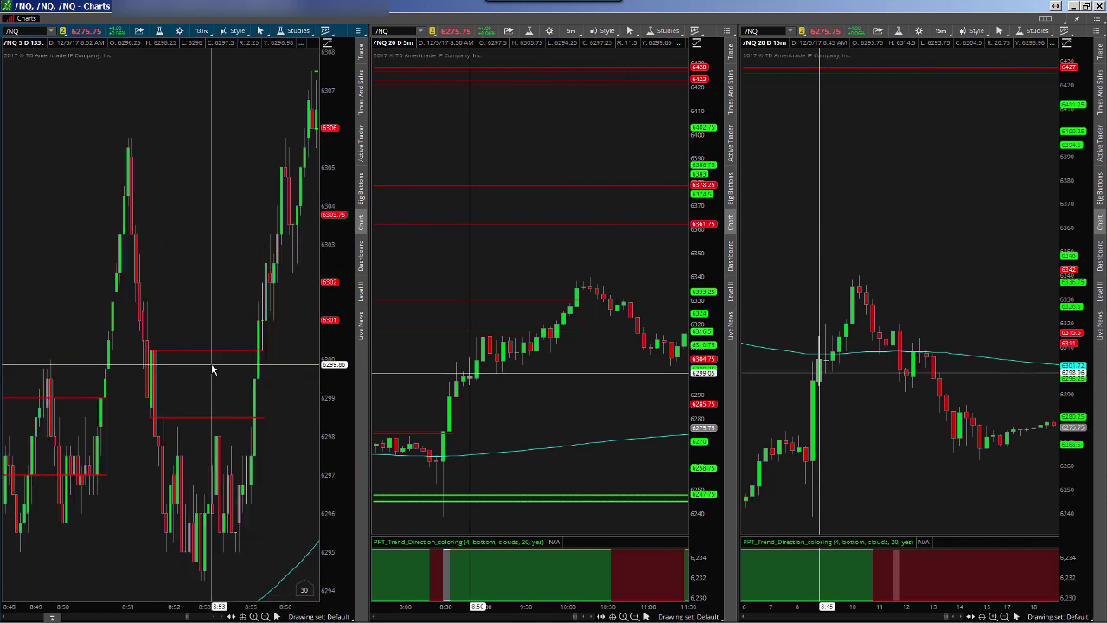
{"action": "scroll", "coordinate": [212, 369], "scroll_direction": "down", "scroll_amount": 5}
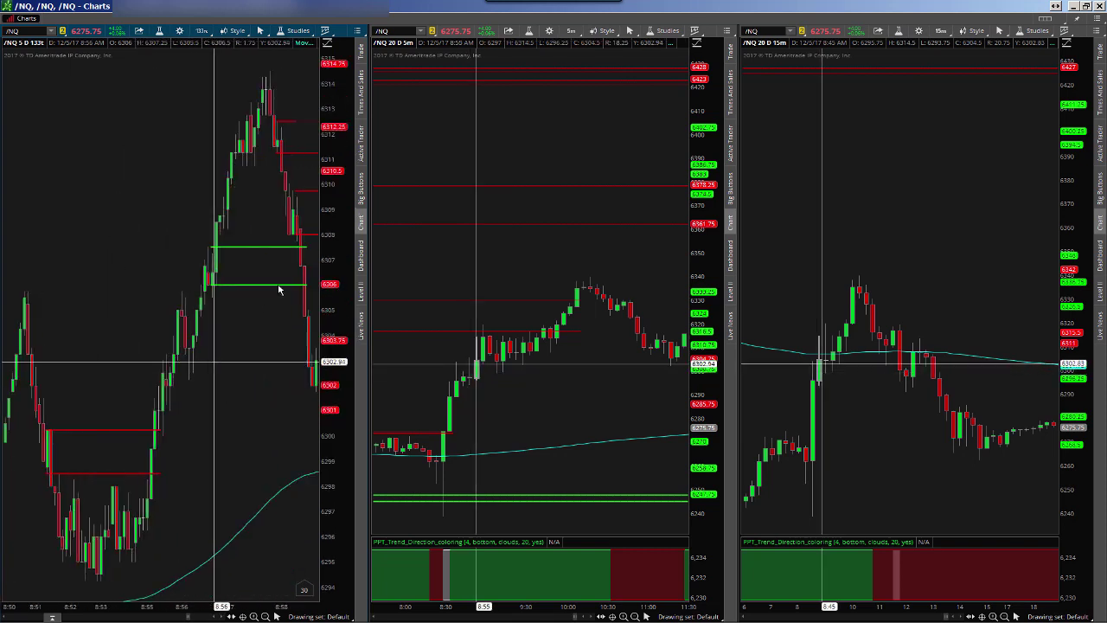
{"action": "scroll", "coordinate": [277, 329], "scroll_direction": "down", "scroll_amount": 2}
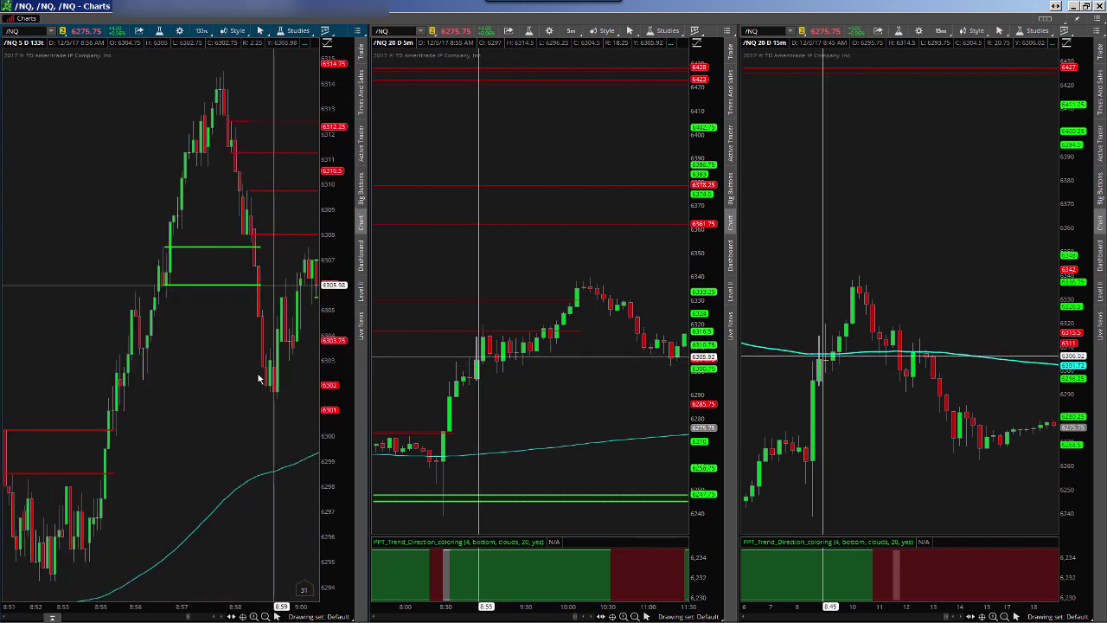
{"action": "scroll", "coordinate": [259, 370], "scroll_direction": "down", "scroll_amount": 1}
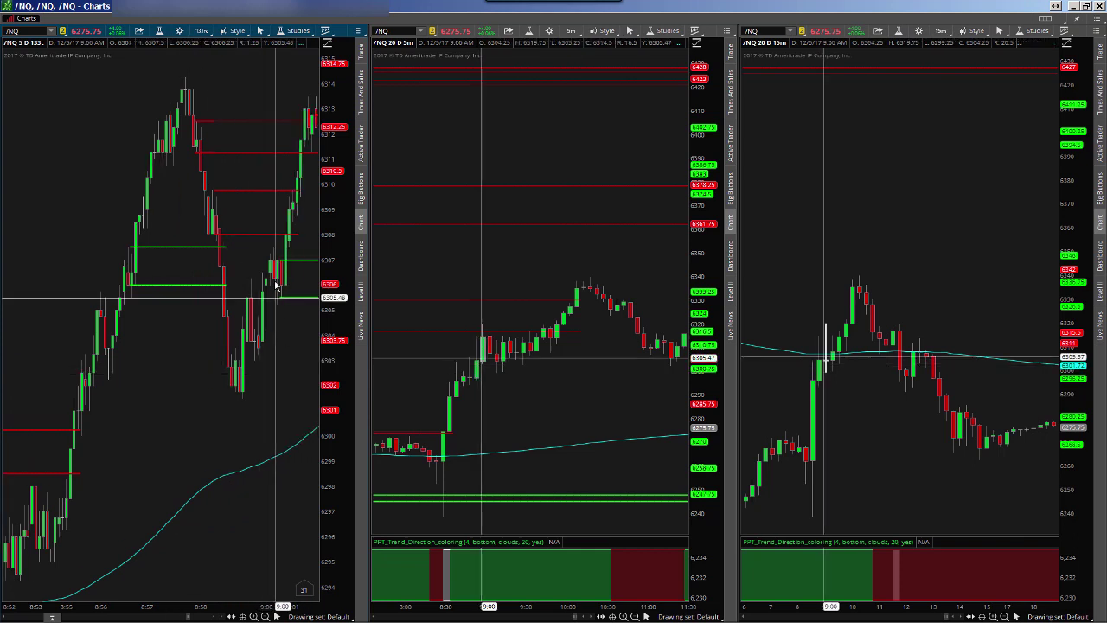
{"action": "scroll", "coordinate": [275, 286], "scroll_direction": "down", "scroll_amount": 3}
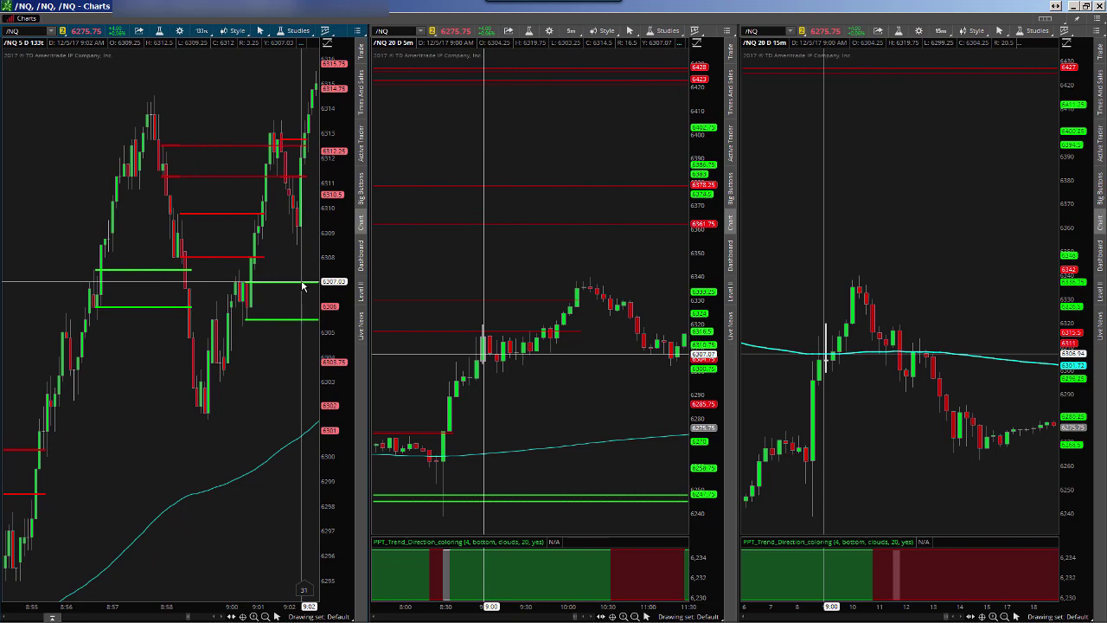
{"action": "scroll", "coordinate": [303, 285], "scroll_direction": "down", "scroll_amount": 3}
{"action": "scroll", "coordinate": [284, 376], "scroll_direction": "down", "scroll_amount": 1}
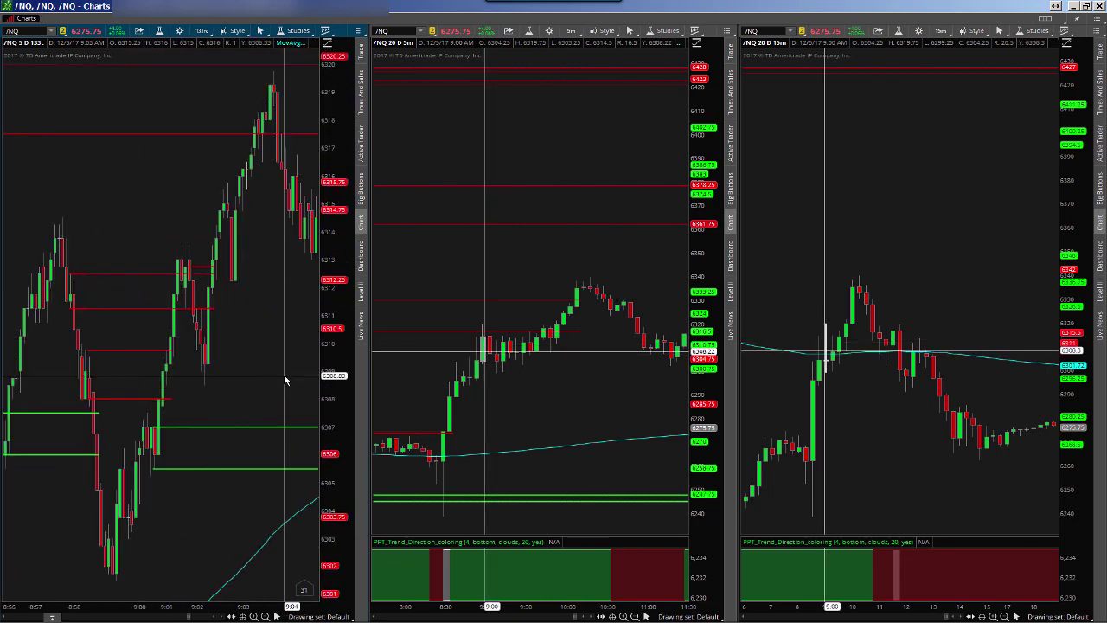
{"action": "scroll", "coordinate": [284, 376], "scroll_direction": "down", "scroll_amount": 1}
{"action": "scroll", "coordinate": [259, 406], "scroll_direction": "down", "scroll_amount": 2}
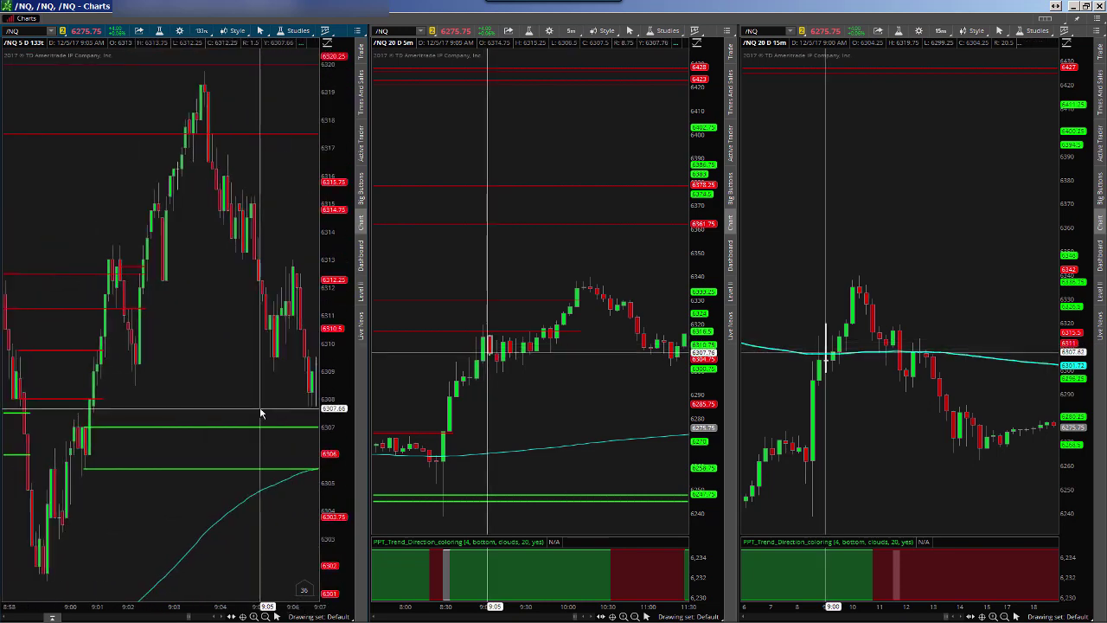
{"action": "scroll", "coordinate": [260, 406], "scroll_direction": "down", "scroll_amount": 2}
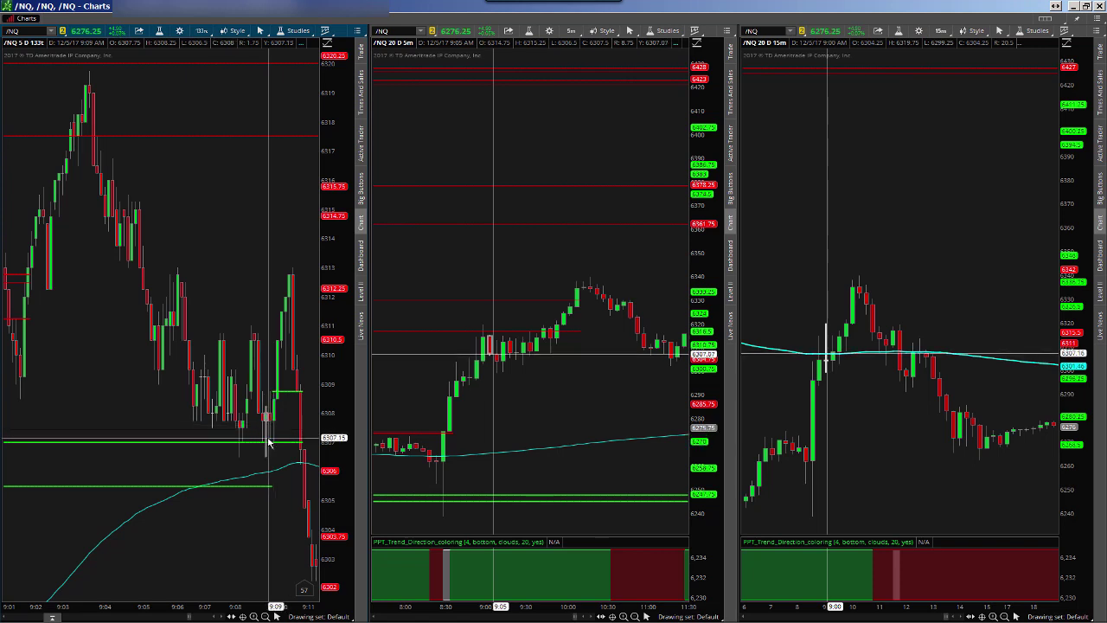
Step: Back the tick chart up one bar, then forward until it ends near 9:11 at about 6299
{"action": "scroll", "coordinate": [292, 478], "scroll_direction": "up", "scroll_amount": 2}
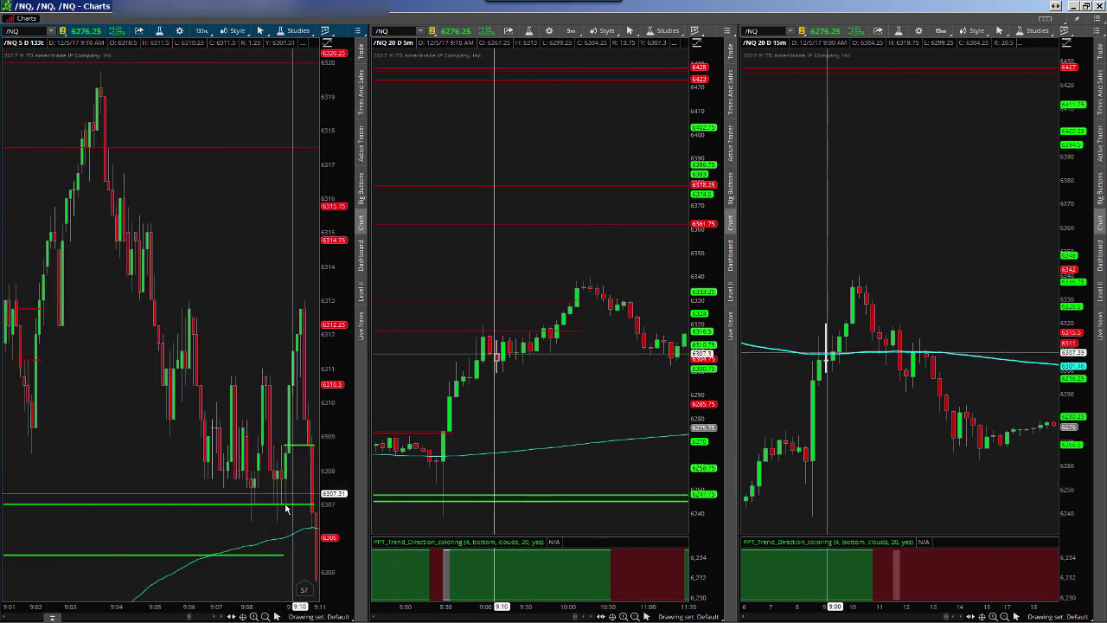
{"action": "scroll", "coordinate": [284, 504], "scroll_direction": "down", "scroll_amount": 3}
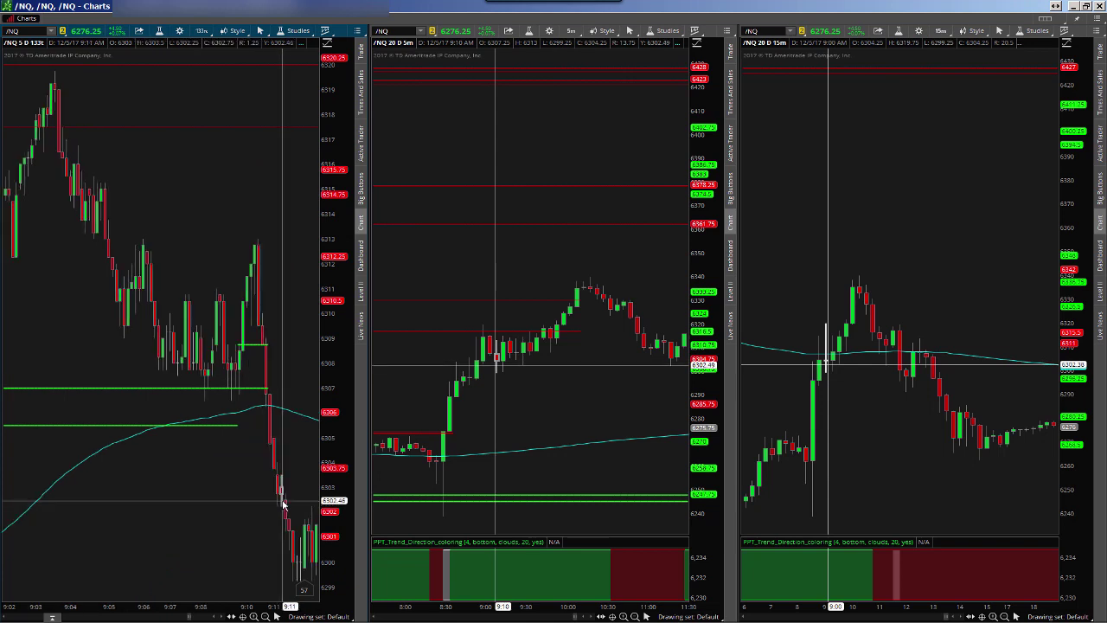
{"action": "scroll", "coordinate": [292, 510], "scroll_direction": "down", "scroll_amount": 2}
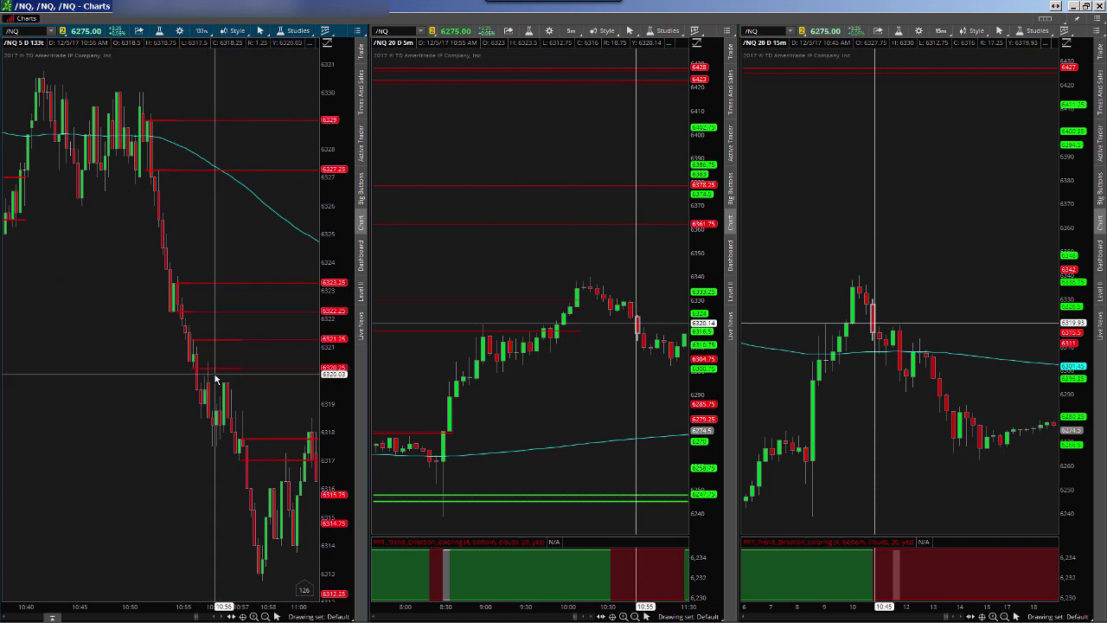
Step: Advance the tick chart to about 11:20 as price breaks down from 6315 to near 6303
{"action": "scroll", "coordinate": [216, 379], "scroll_direction": "down", "scroll_amount": 3}
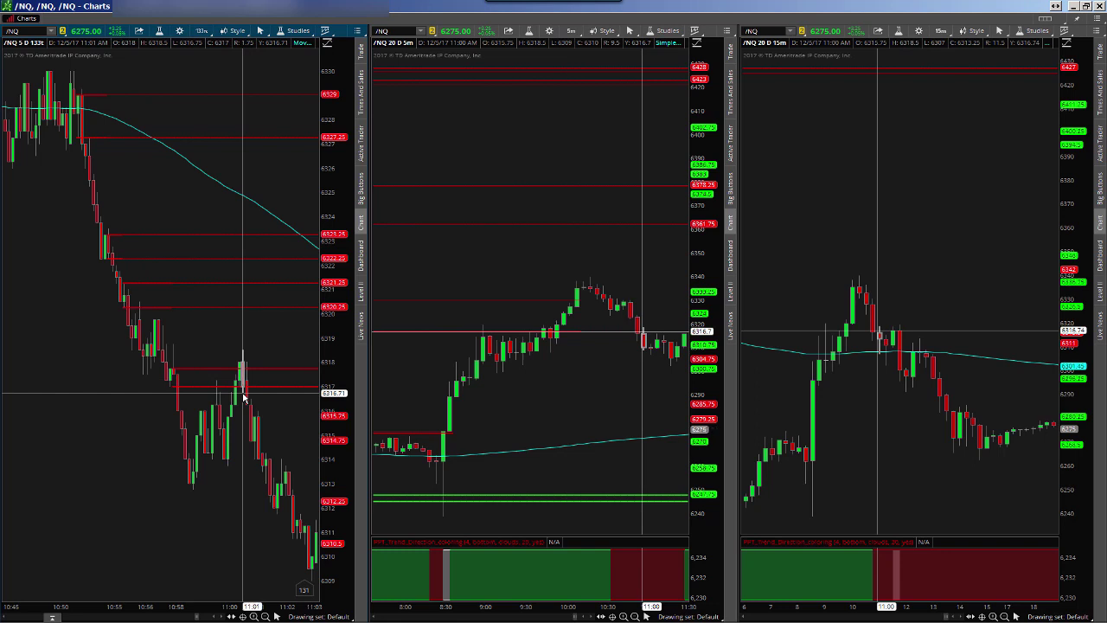
{"action": "scroll", "coordinate": [243, 397], "scroll_direction": "down", "scroll_amount": 5}
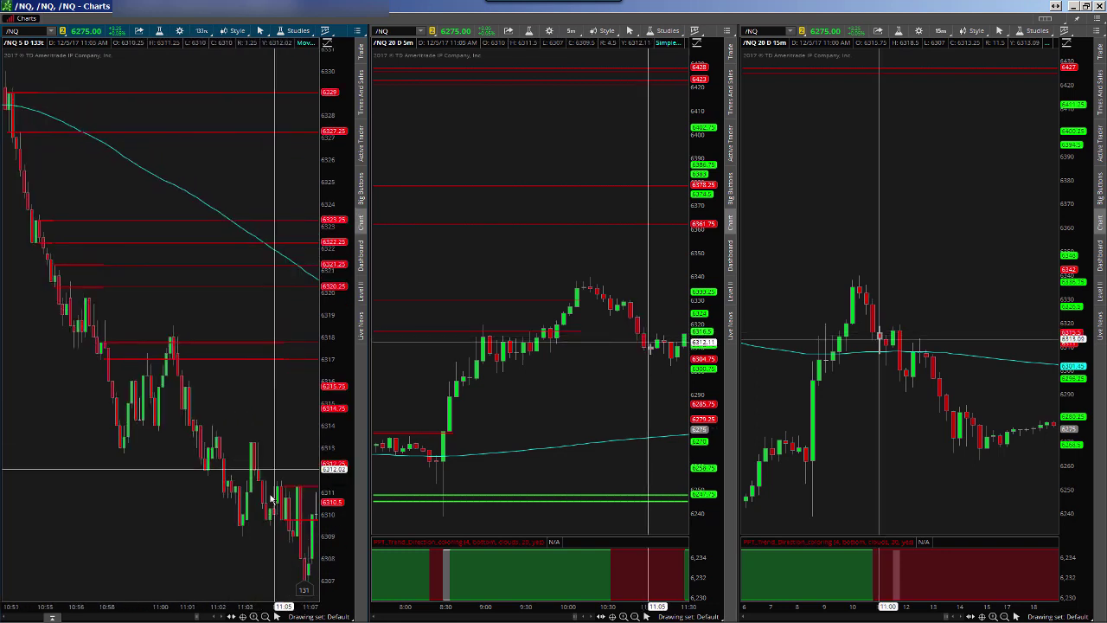
{"action": "scroll", "coordinate": [296, 586], "scroll_direction": "down", "scroll_amount": 3}
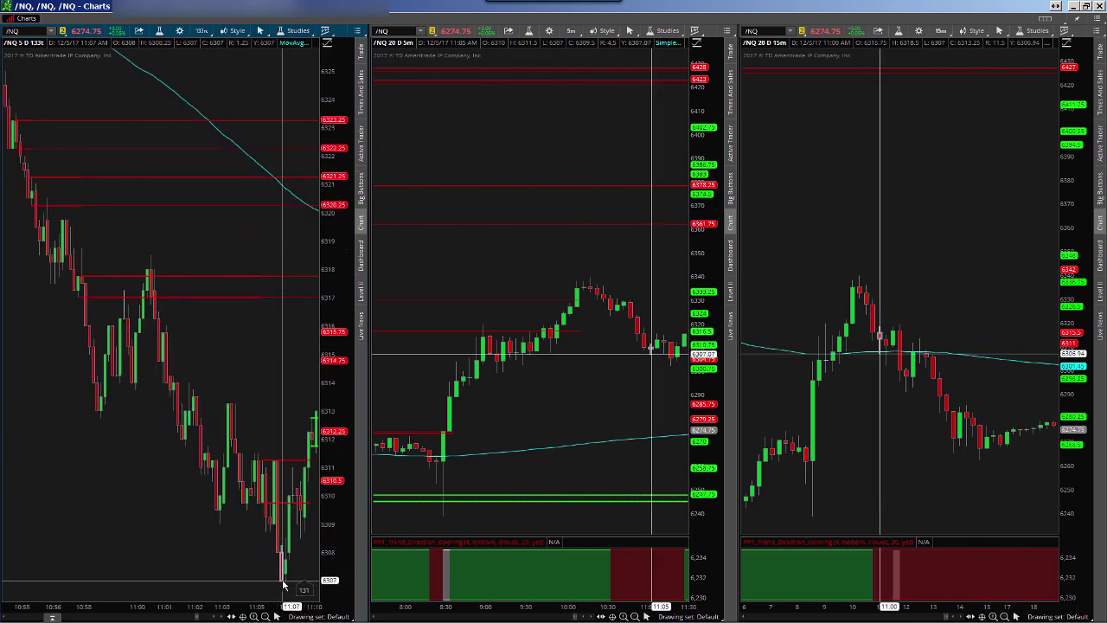
{"action": "scroll", "coordinate": [283, 585], "scroll_direction": "down", "scroll_amount": 2}
{"action": "scroll", "coordinate": [282, 586], "scroll_direction": "down", "scroll_amount": 3}
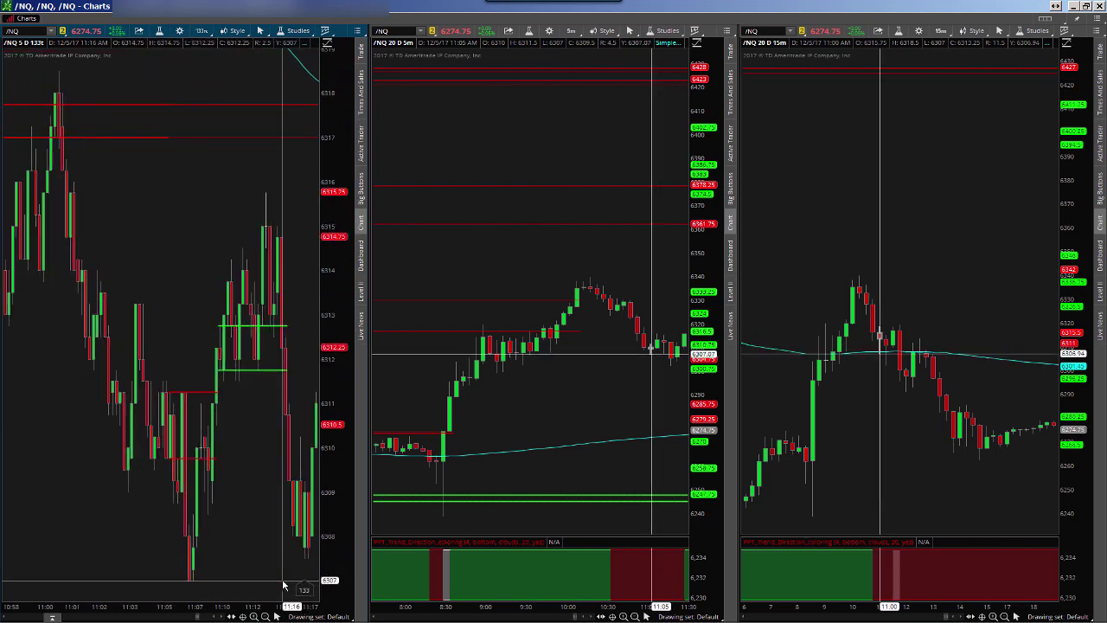
{"action": "scroll", "coordinate": [282, 586], "scroll_direction": "down", "scroll_amount": 4}
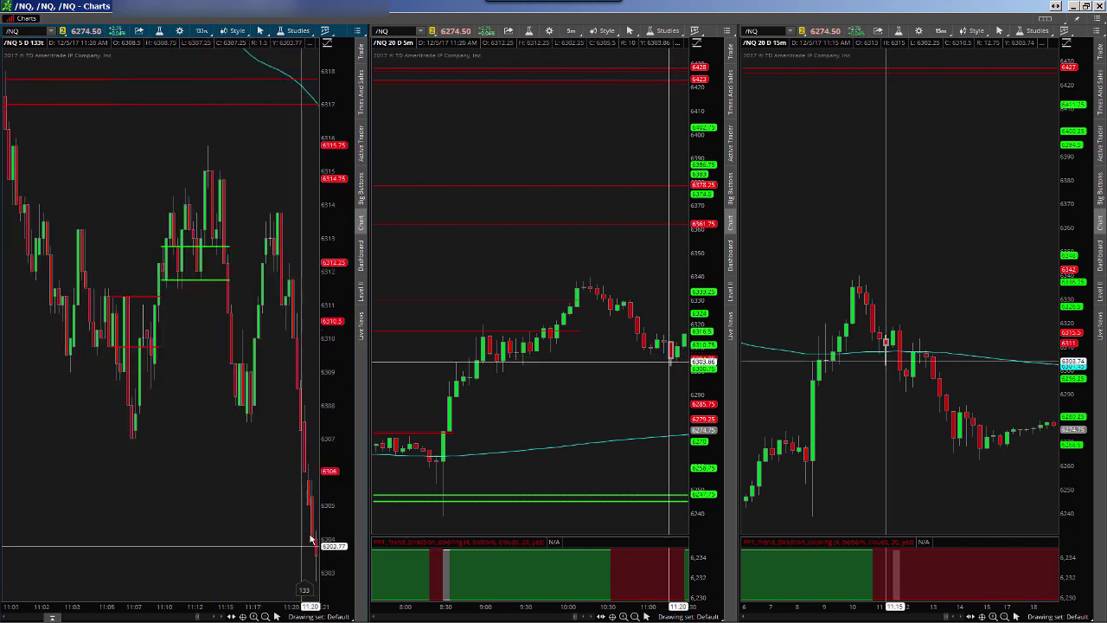